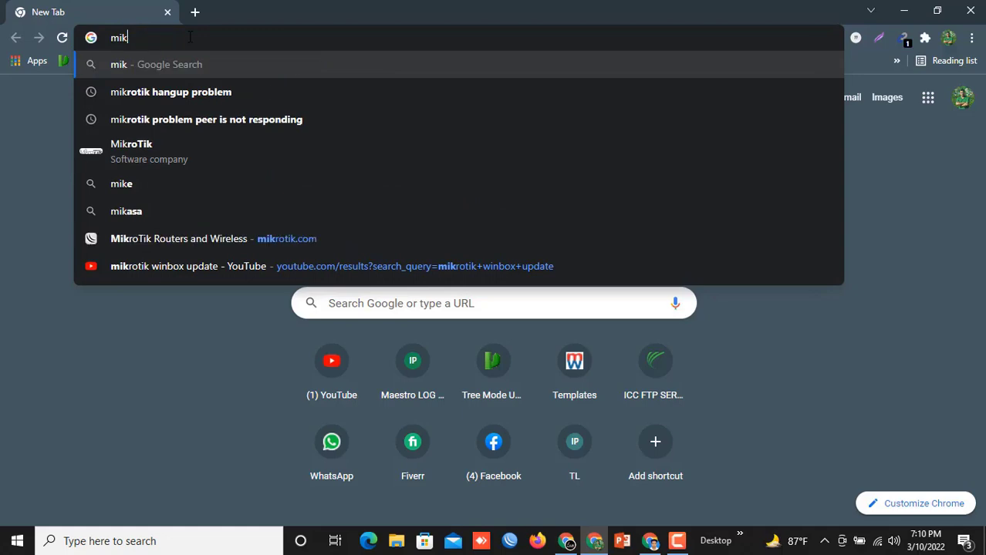
{"action": "key", "text": "BackSpace"}
{"action": "key", "text": "BackSpace"}
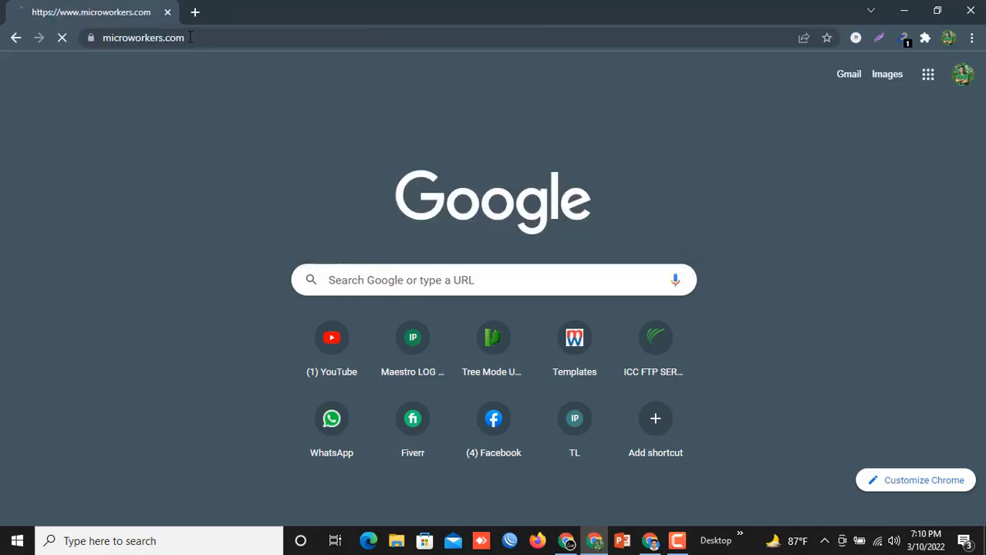
- Clear the wrong autocomplete and open microworkers.com from the address bar suggestions
{"action": "left_click", "coordinate": [347, 120]}
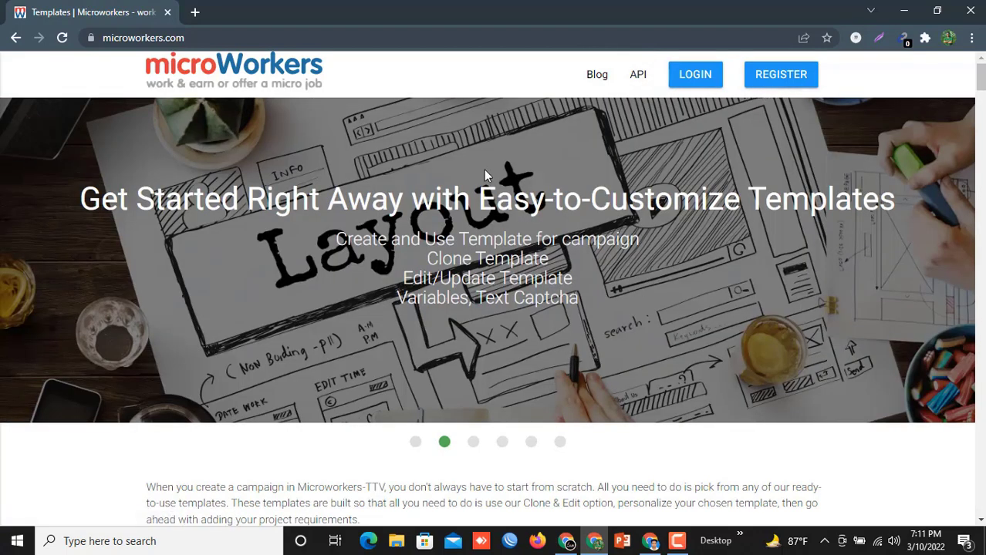
{"action": "scroll", "coordinate": [383, 331], "scroll_direction": "down", "scroll_amount": 2}
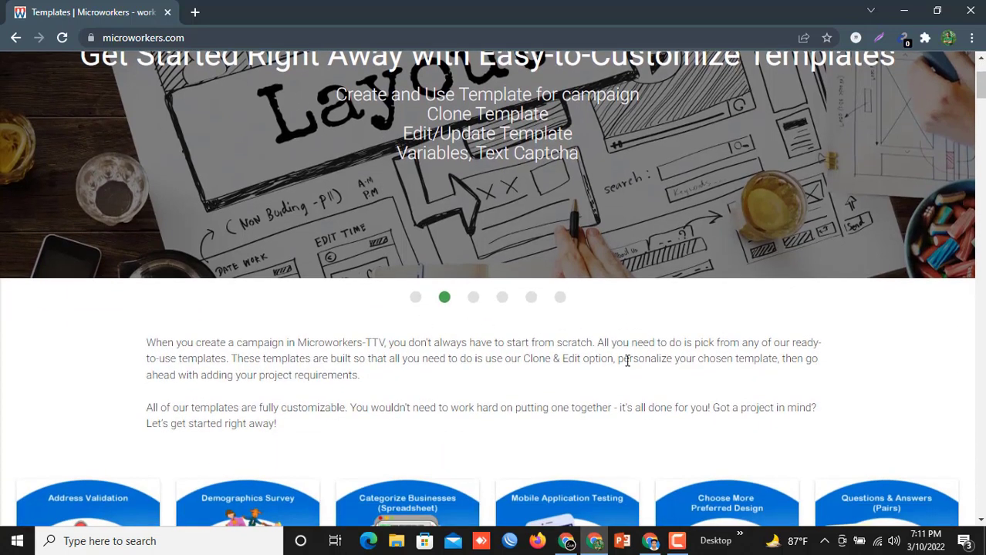
{"action": "scroll", "coordinate": [627, 361], "scroll_direction": "up", "scroll_amount": 2}
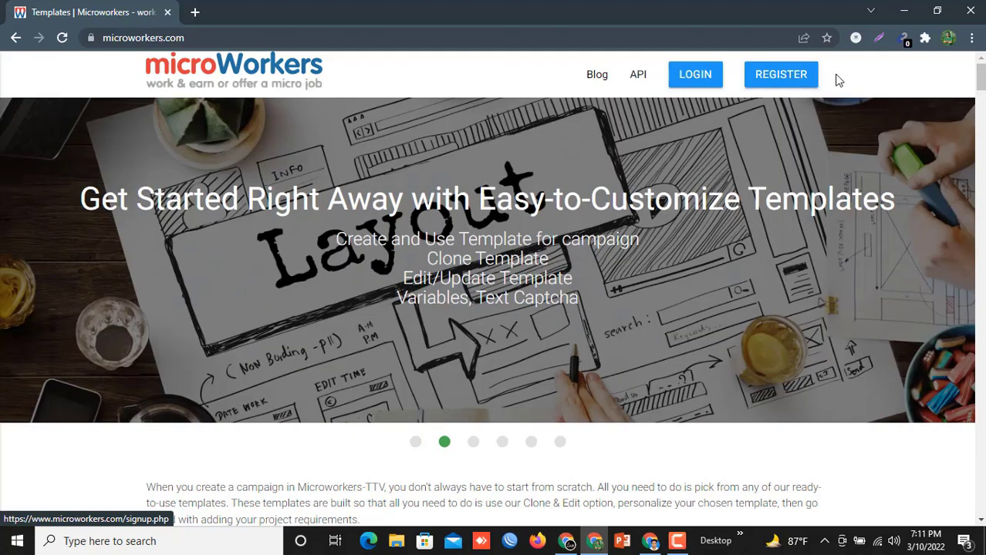
- Go to the Microworkers registration page via REGISTER
{"action": "left_click", "coordinate": [780, 77]}
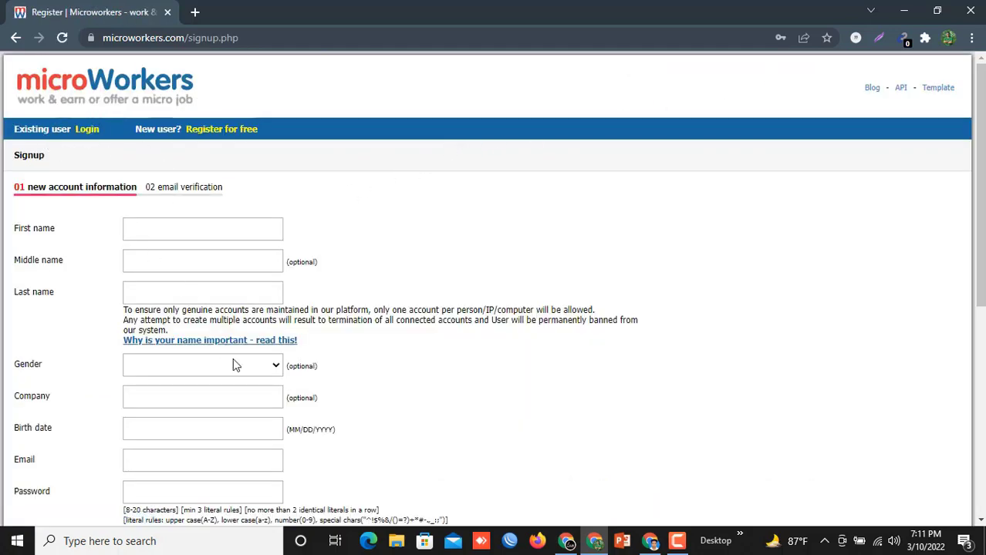
{"action": "scroll", "coordinate": [217, 330], "scroll_direction": "down", "scroll_amount": 4}
{"action": "scroll", "coordinate": [218, 330], "scroll_direction": "up", "scroll_amount": 3}
{"action": "scroll", "coordinate": [216, 332], "scroll_direction": "up", "scroll_amount": 2}
- Enter the user's first and last name, removing the stray period from the first name
{"action": "left_click", "coordinate": [145, 229]}
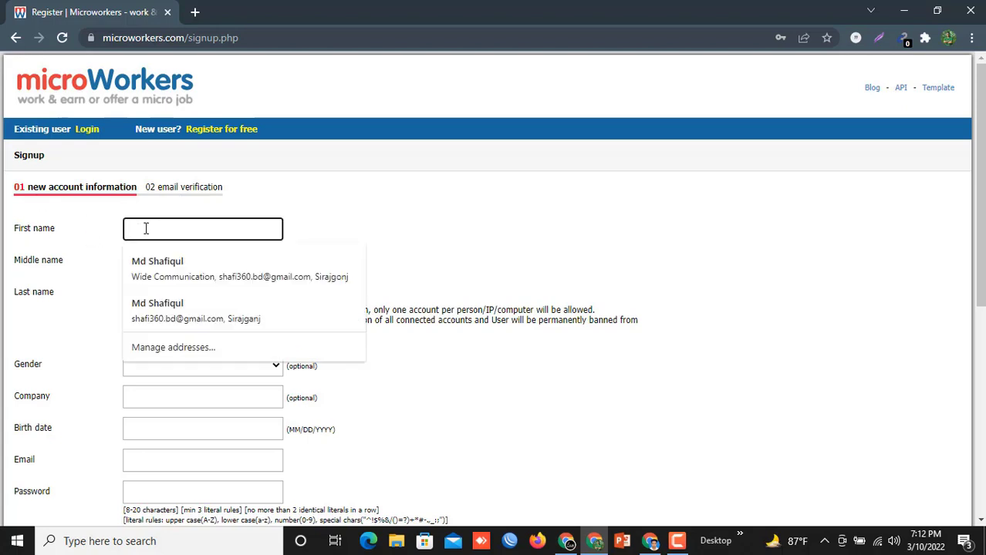
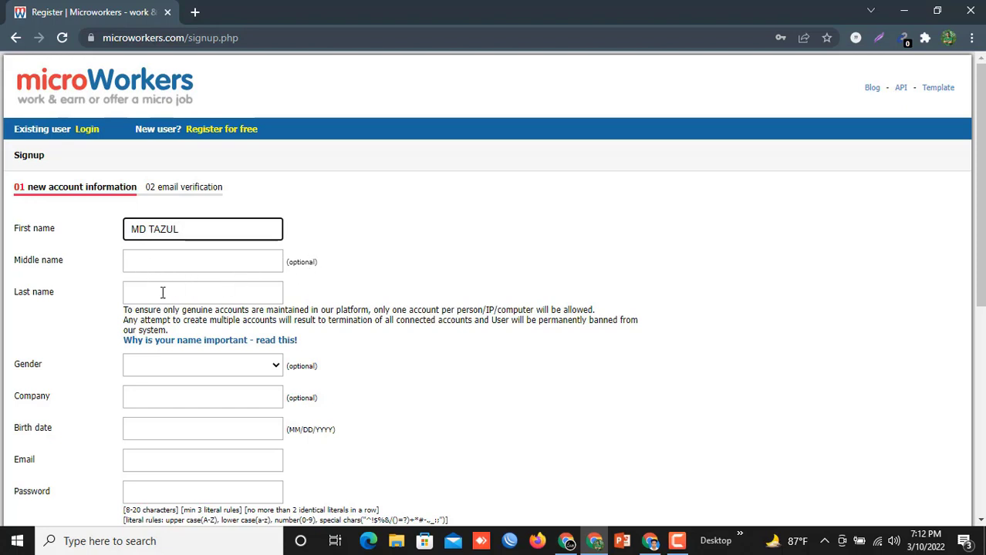
{"action": "left_click", "coordinate": [163, 293]}
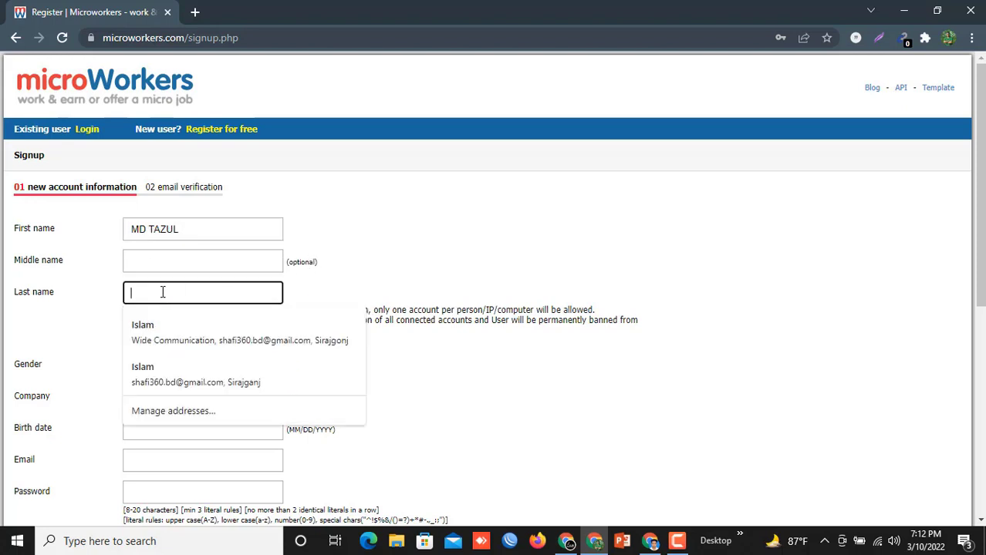
{"action": "left_click", "coordinate": [146, 229]}
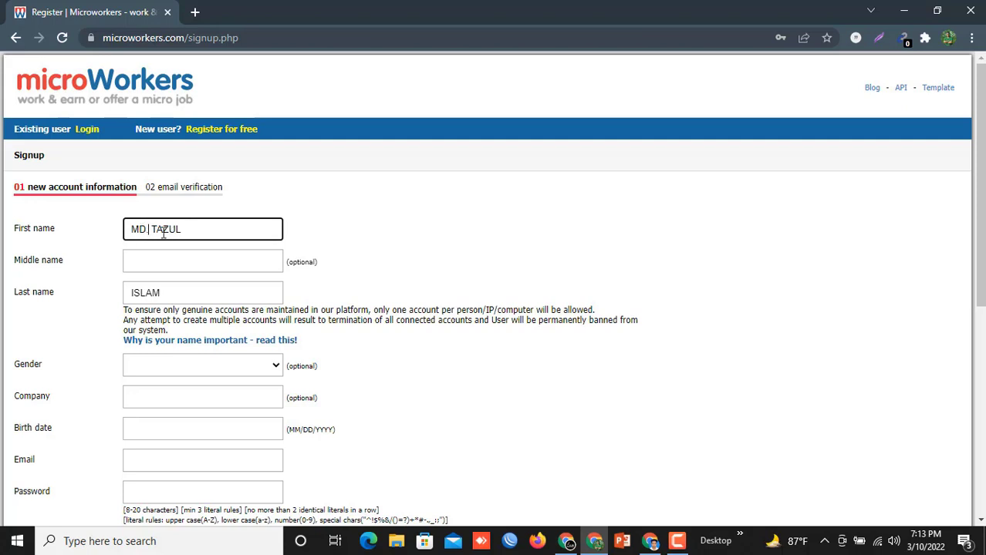
{"action": "key", "text": "BackSpace"}
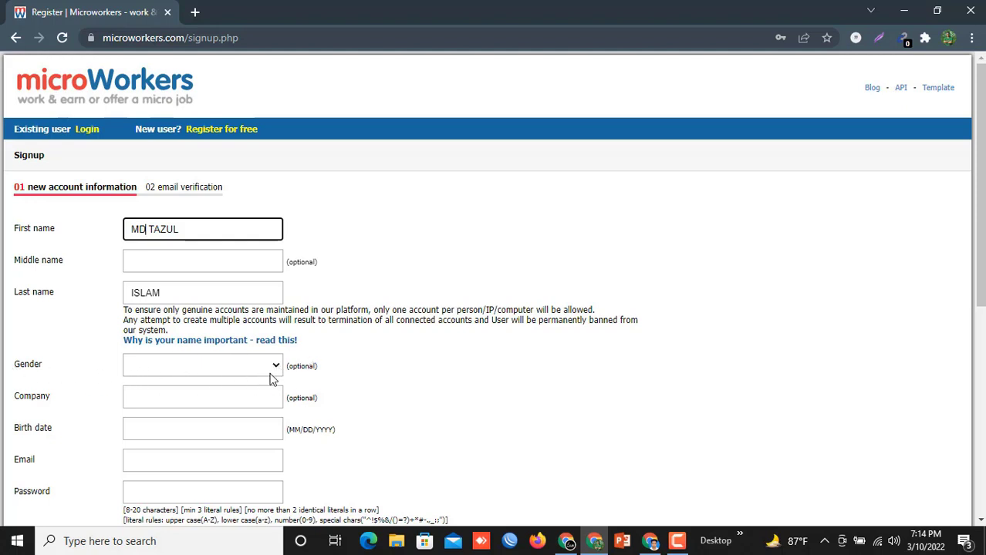
- Set the Gender dropdown to Male
{"action": "left_click", "coordinate": [271, 367]}
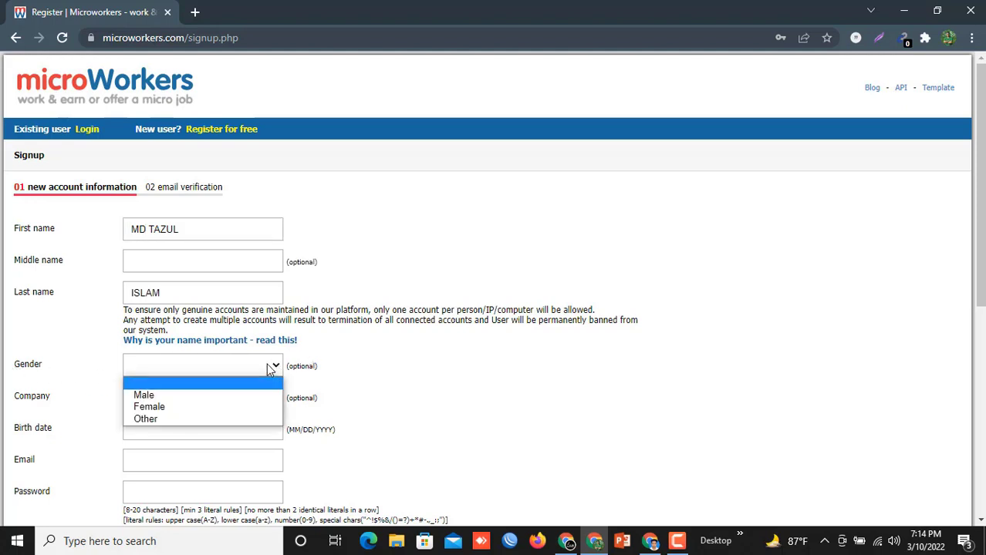
{"action": "left_click", "coordinate": [158, 395]}
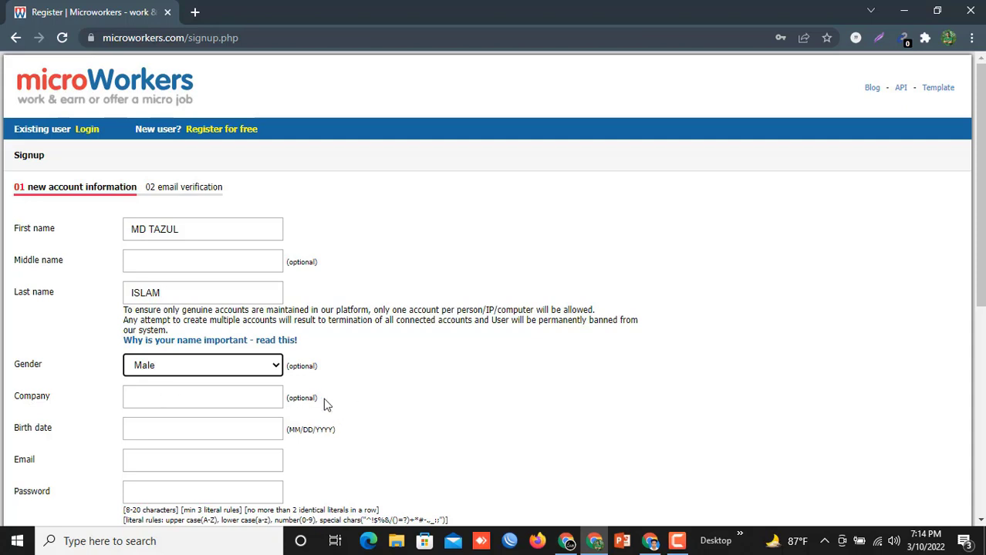
{"action": "scroll", "coordinate": [232, 405], "scroll_direction": "down", "scroll_amount": 1}
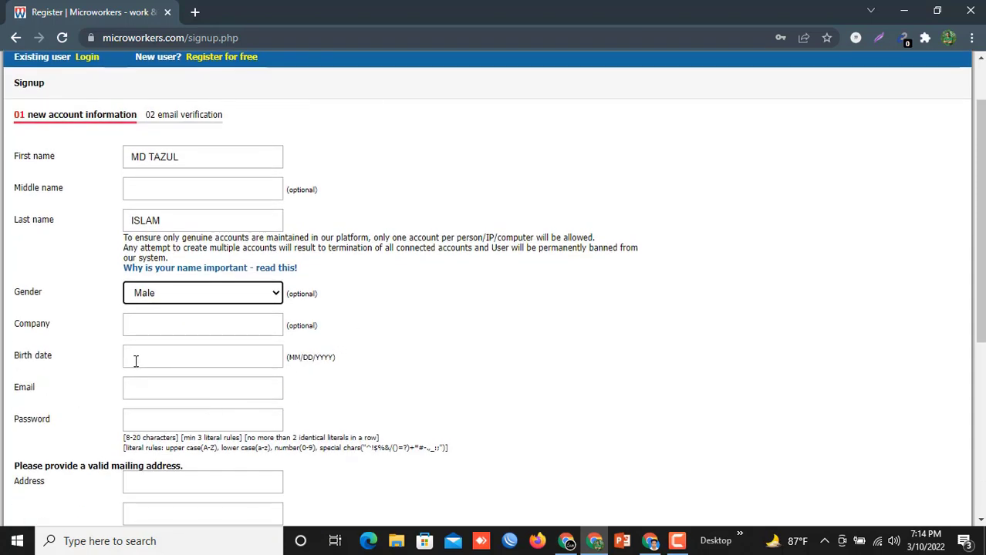
- Enter the birth date, correcting the wrong month and day digits
{"action": "left_click", "coordinate": [135, 358]}
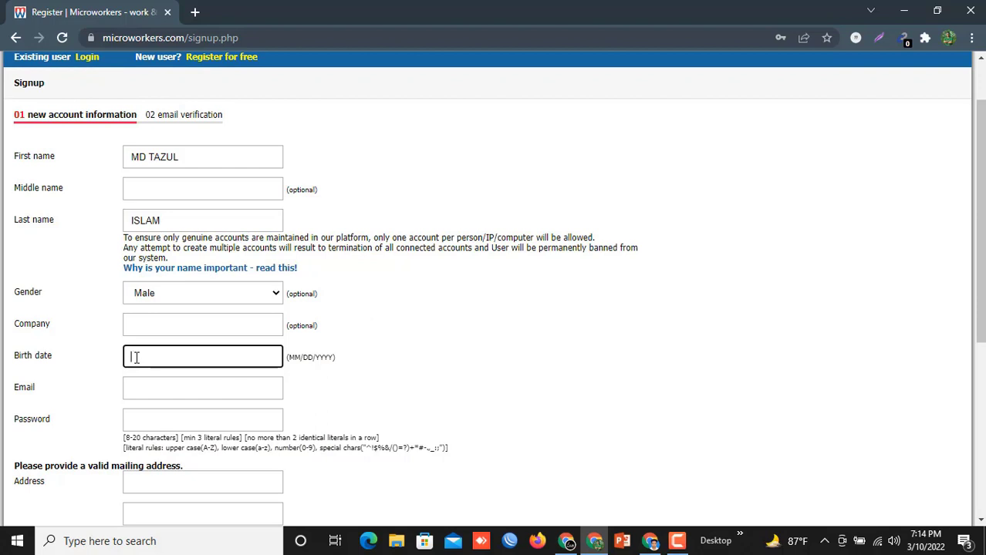
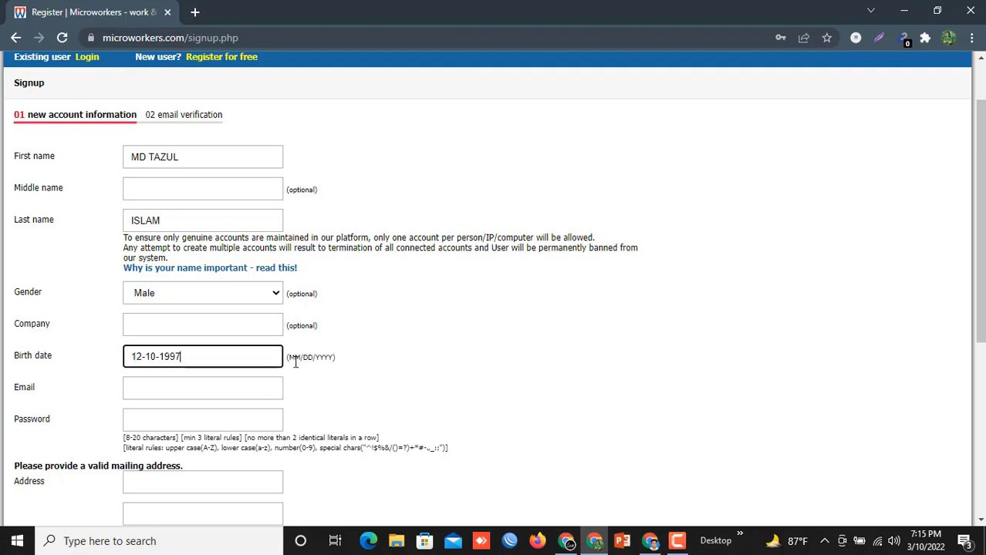
{"action": "left_click", "coordinate": [141, 356]}
{"action": "key", "text": "BackSpace"}
{"action": "left_click", "coordinate": [156, 356]}
{"action": "key", "text": "BackSpace"}
{"action": "type", "text": "2"}
- Replace the hyphens in the birth date with slashes to match MM/DD/YYYY
{"action": "left_click", "coordinate": [147, 356]}
{"action": "key", "text": "BackSpace"}
{"action": "type", "text": "/"}
{"action": "left_click", "coordinate": [160, 355]}
{"action": "key", "text": "BackSpace"}
{"action": "type", "text": "/"}
{"action": "scroll", "coordinate": [110, 323], "scroll_direction": "down", "scroll_amount": 1}
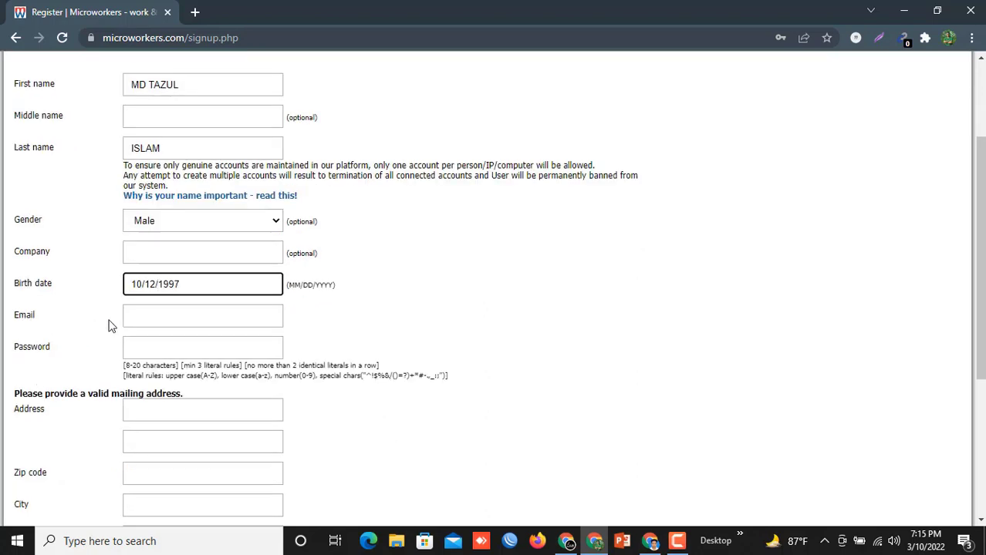
- Paste the e-mail address and fill in the account password
{"action": "left_click", "coordinate": [147, 315]}
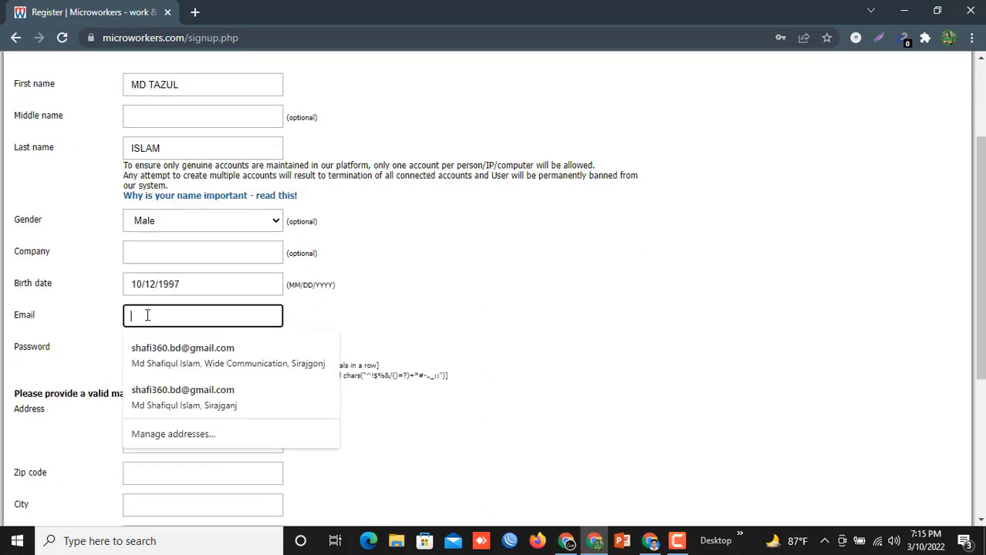
{"action": "key", "text": "ctrl+v"}
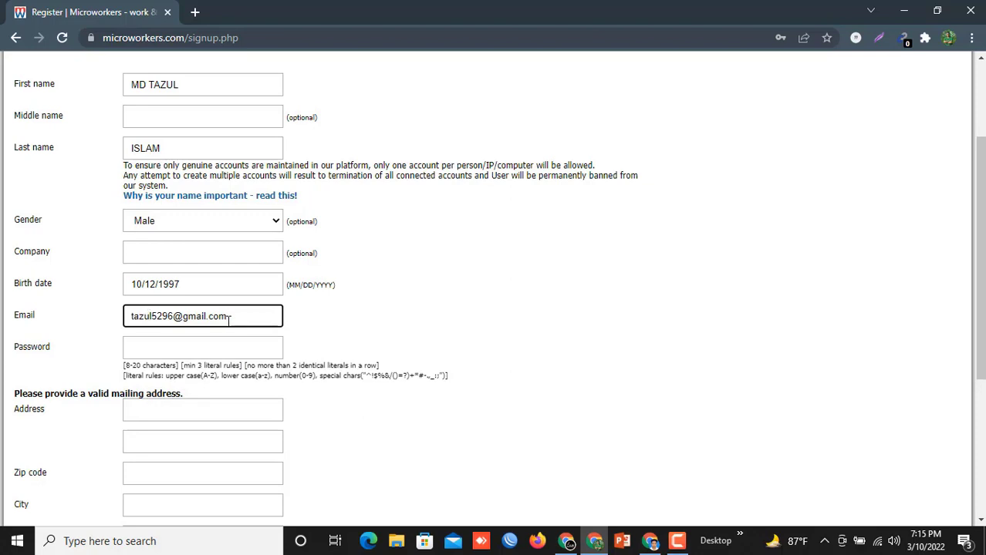
{"action": "left_click", "coordinate": [146, 346]}
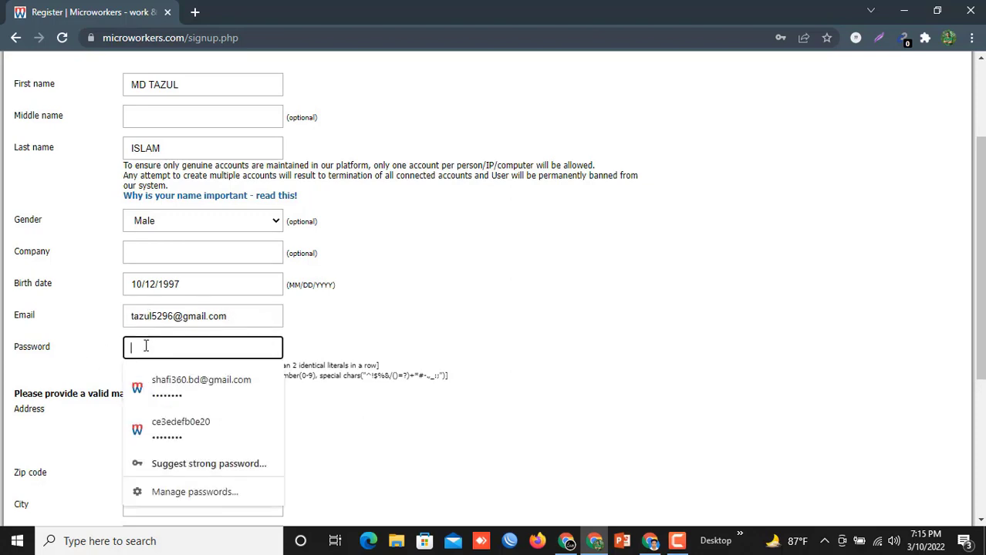
{"action": "left_click", "coordinate": [327, 334]}
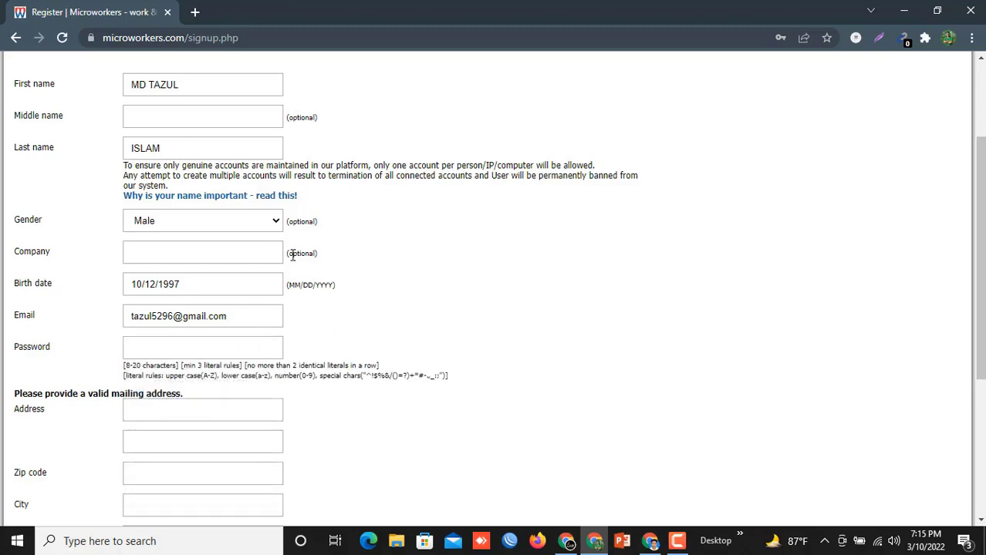
{"action": "scroll", "coordinate": [359, 311], "scroll_direction": "up", "scroll_amount": 3}
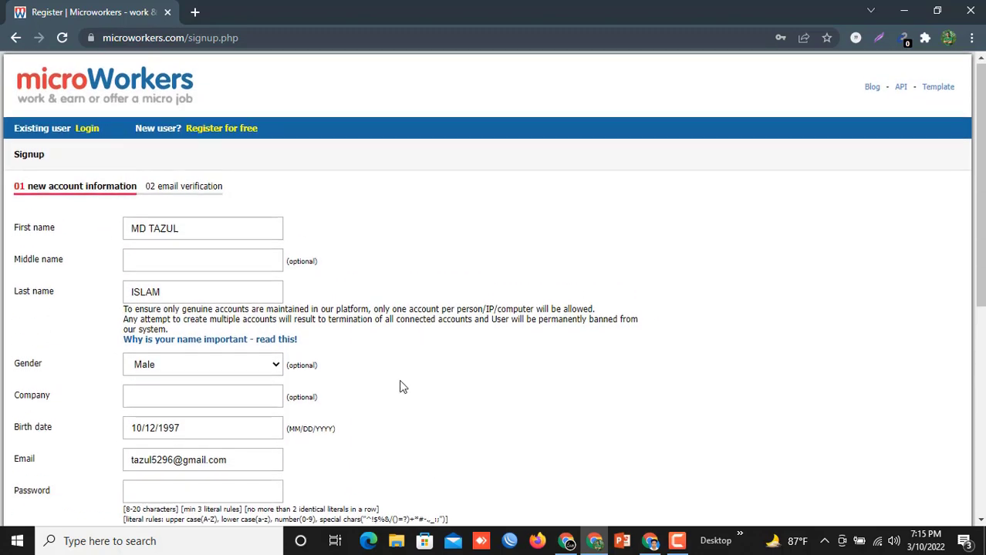
{"action": "scroll", "coordinate": [359, 348], "scroll_direction": "down", "scroll_amount": 2}
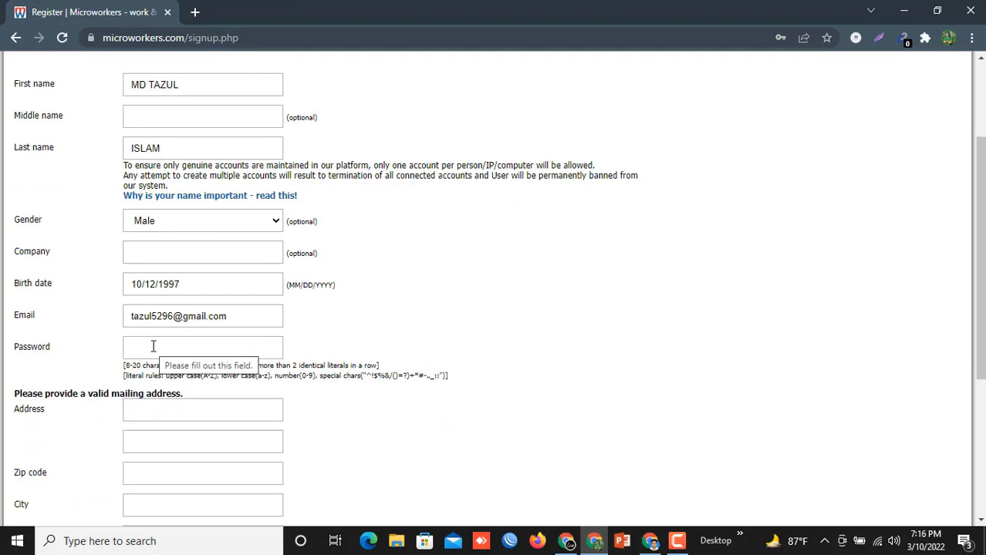
{"action": "left_click", "coordinate": [153, 346]}
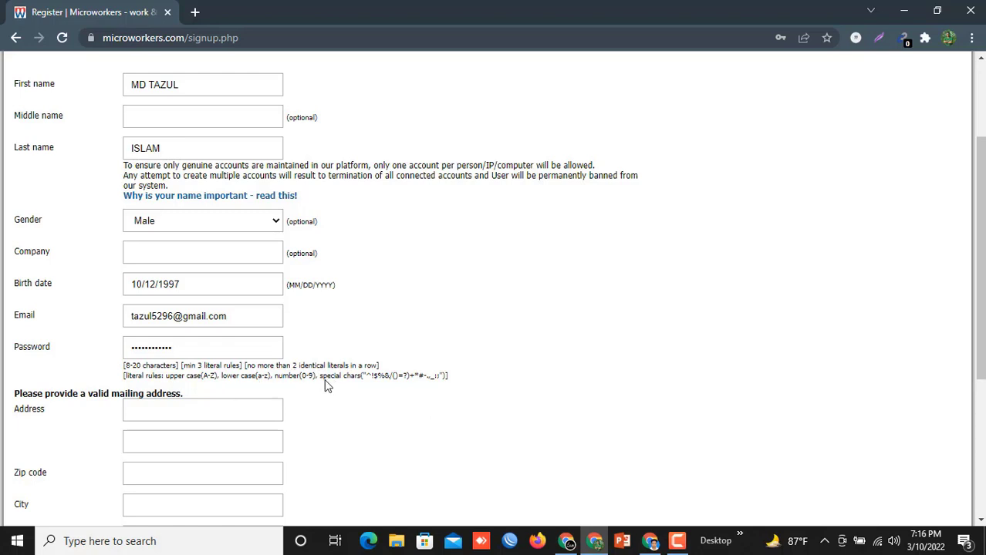
{"action": "left_click", "coordinate": [187, 346]}
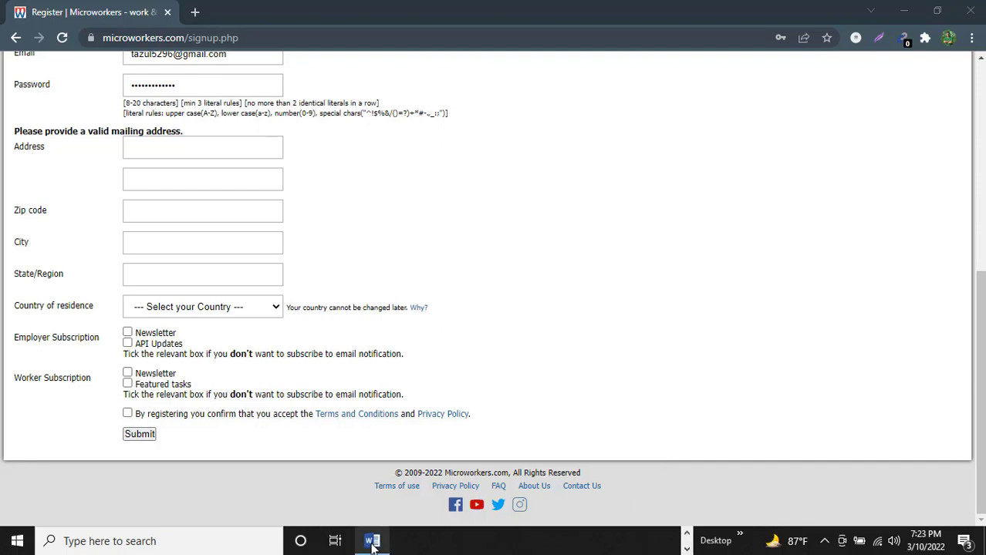
- Copy the first address line from the Word notes and return to the signup form
{"action": "left_click", "coordinate": [372, 540]}
{"action": "left_click_drag", "start_coordinate": [359, 198], "coordinate": [552, 207]}
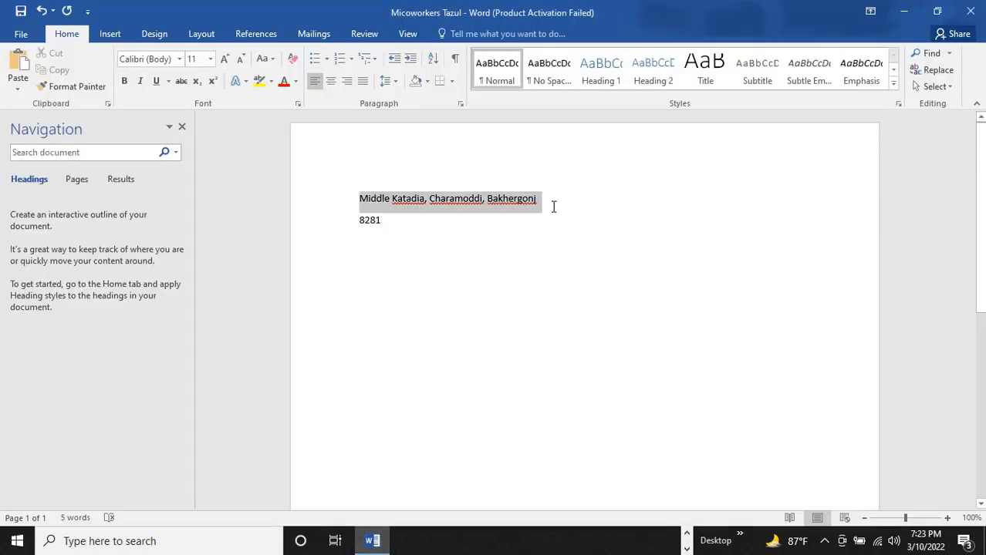
{"action": "right_click", "coordinate": [512, 198]}
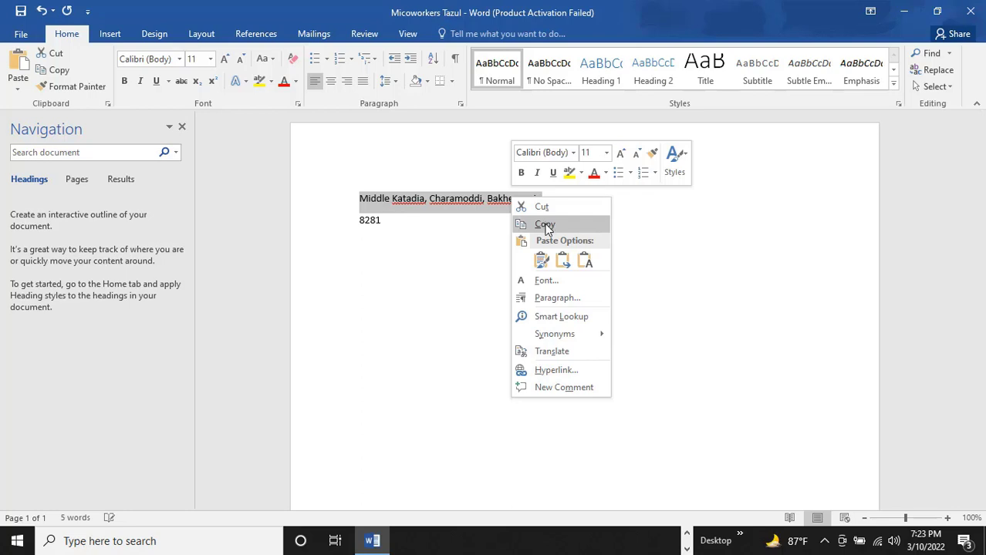
{"action": "left_click", "coordinate": [544, 224]}
{"action": "key", "text": "alt+Tab"}
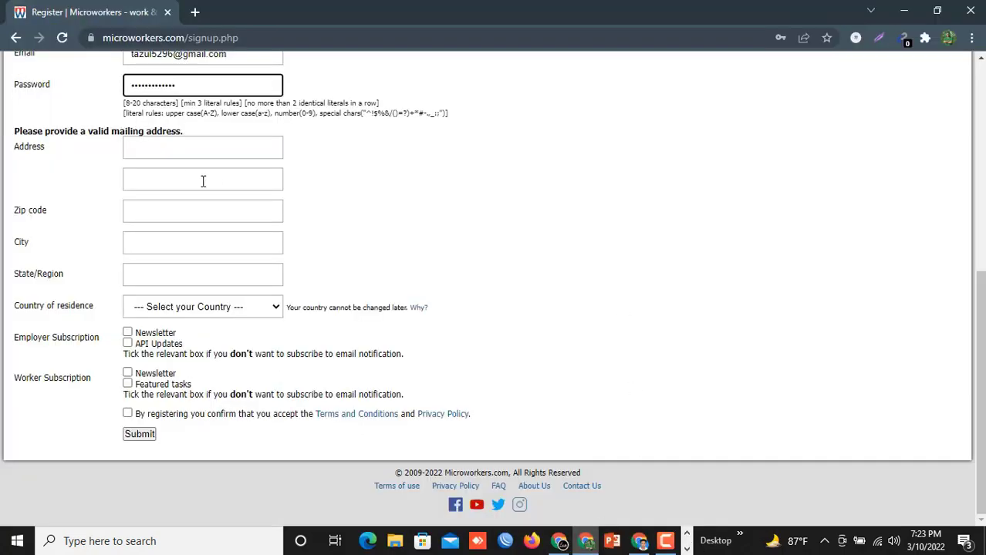
{"action": "left_click", "coordinate": [151, 151]}
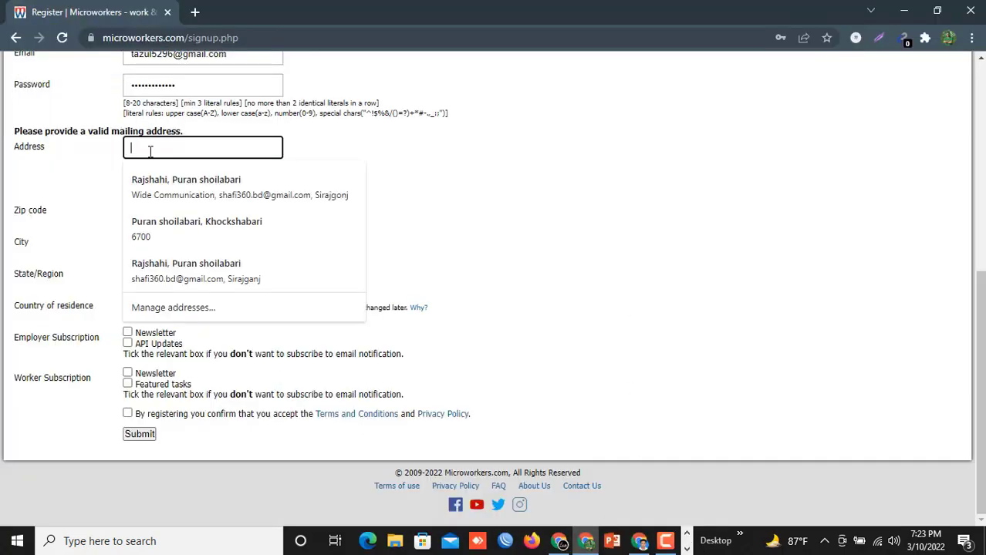
- Paste the copied street address into the Address field and trim its stray last letter
{"action": "key", "text": "ctrl+v"}
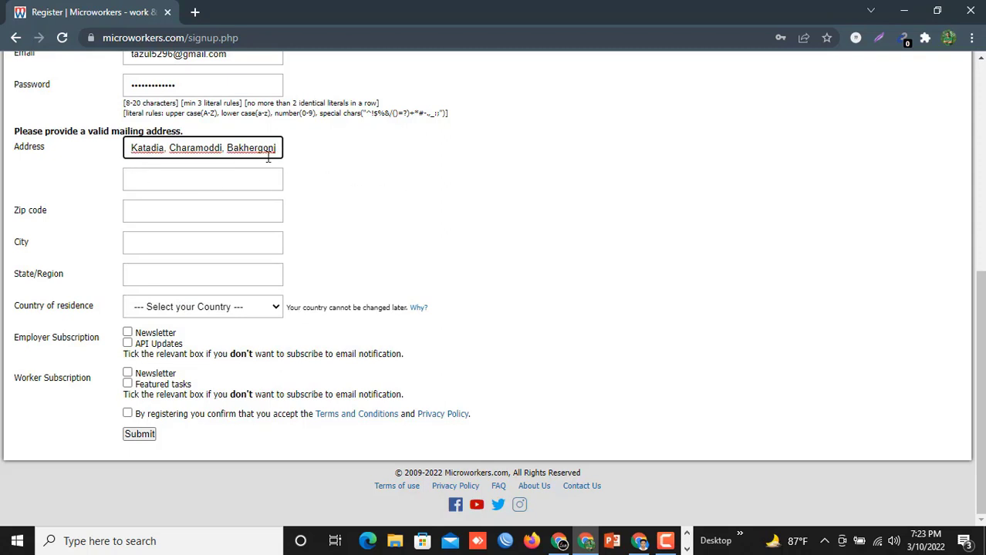
{"action": "key", "text": "BackSpace"}
{"action": "left_click", "coordinate": [147, 174]}
{"action": "left_click", "coordinate": [63, 176]}
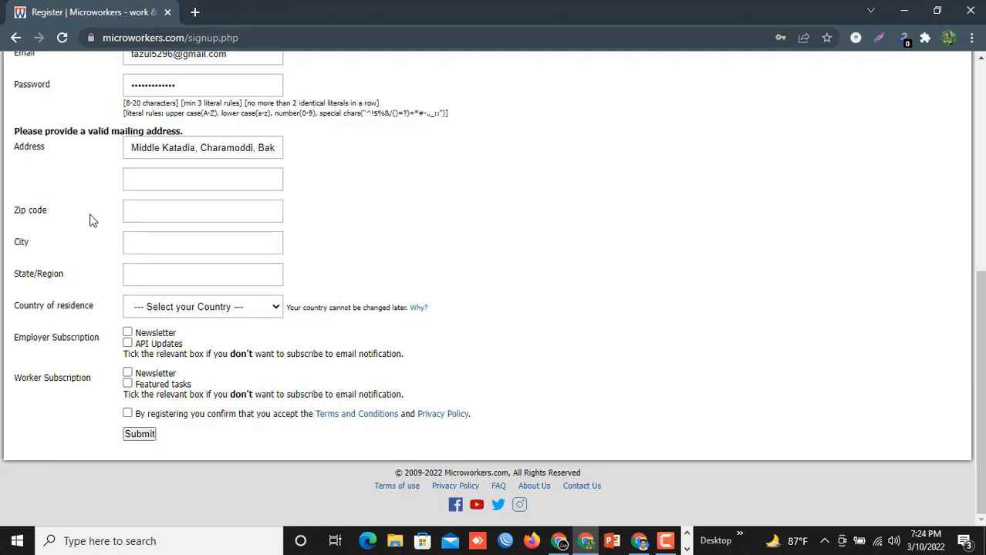
{"action": "left_click", "coordinate": [131, 211]}
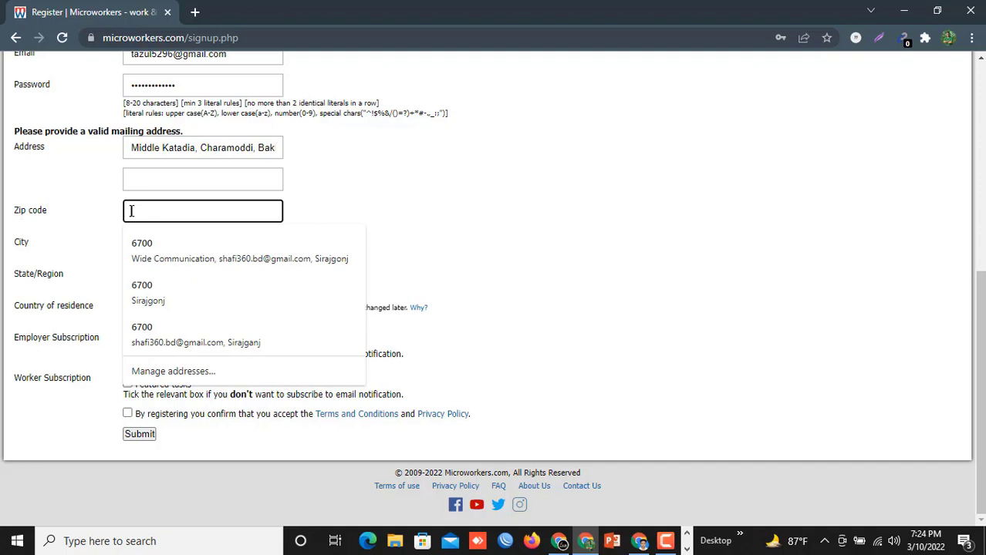
- Enter the zip code, city Barishal, and state/region Barishal
{"action": "type", "text": "8"}
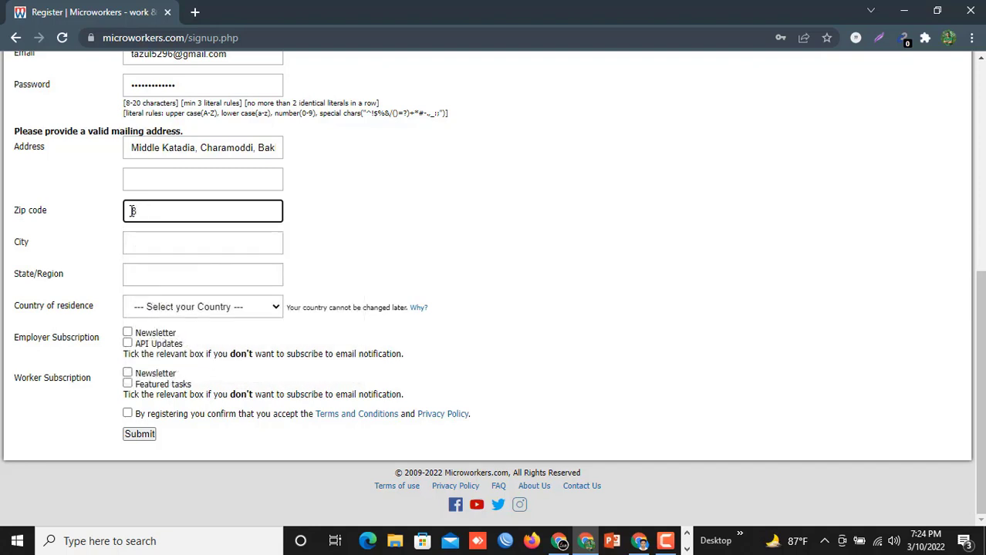
{"action": "type", "text": "281"}
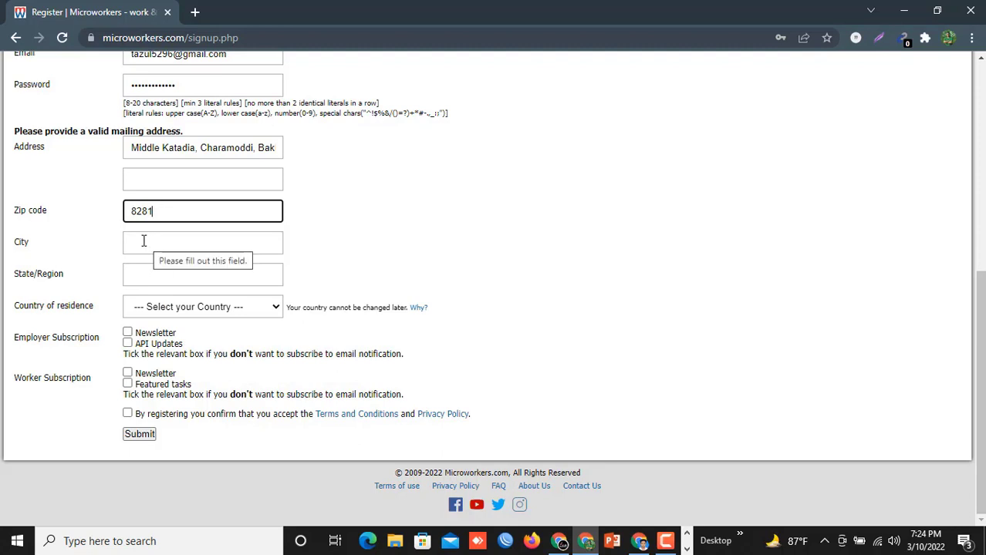
{"action": "left_click", "coordinate": [142, 242]}
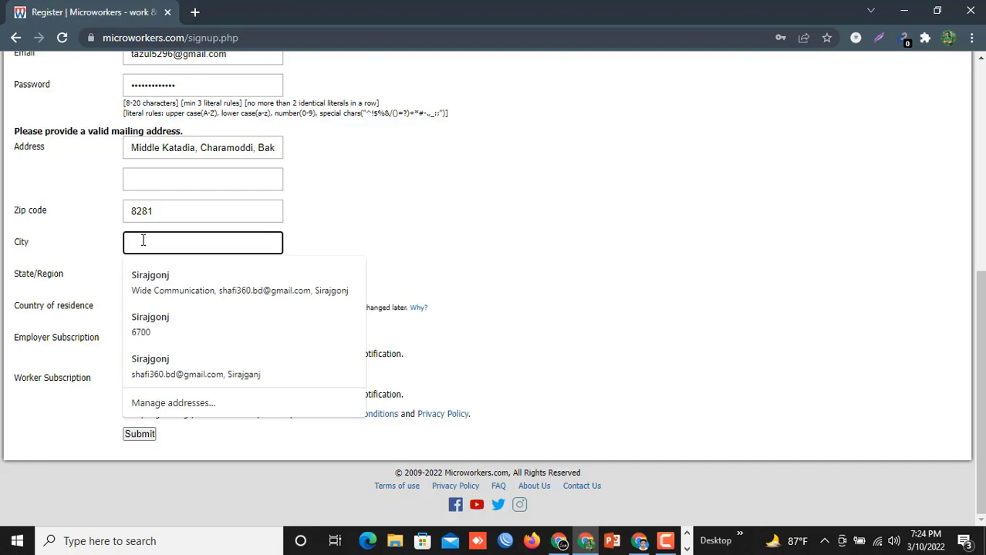
{"action": "type", "text": "Ba"}
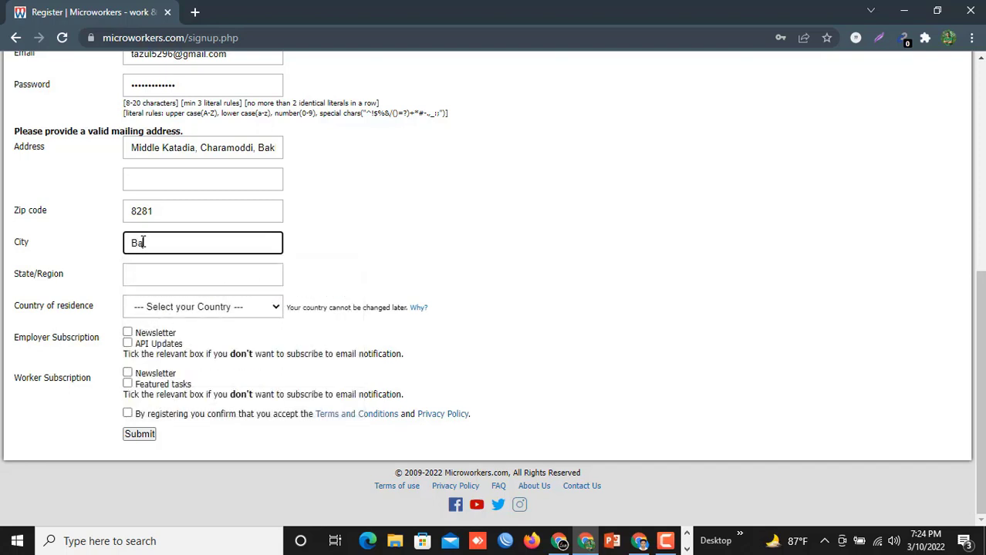
{"action": "type", "text": "rishal"}
{"action": "left_click", "coordinate": [175, 276]}
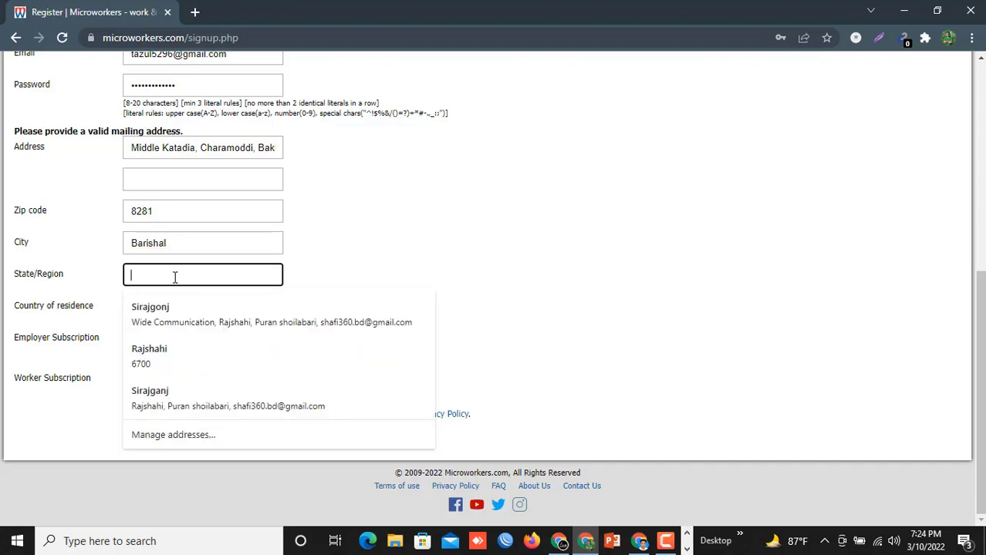
{"action": "type", "text": "Ba"}
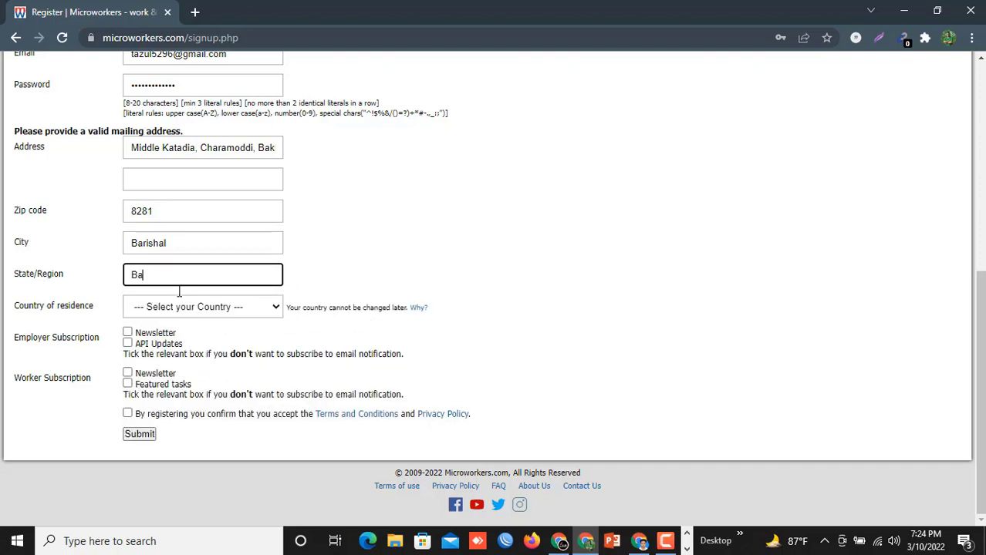
{"action": "type", "text": "rishal"}
- Set country of residence to Bangladesh and tick both Employer and both Worker subscriptions
{"action": "left_click", "coordinate": [274, 308]}
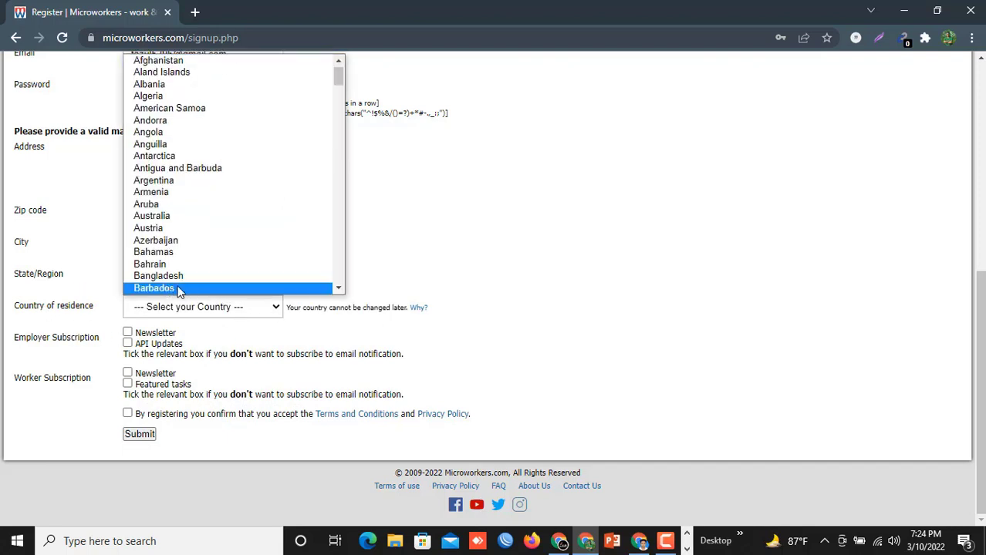
{"action": "left_click", "coordinate": [173, 279]}
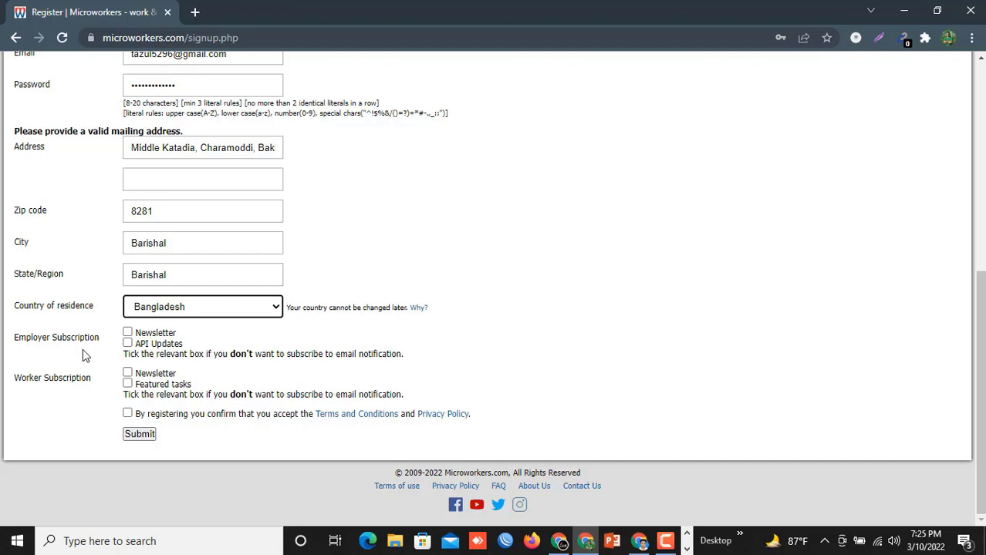
{"action": "left_click", "coordinate": [128, 333]}
{"action": "left_click", "coordinate": [128, 344]}
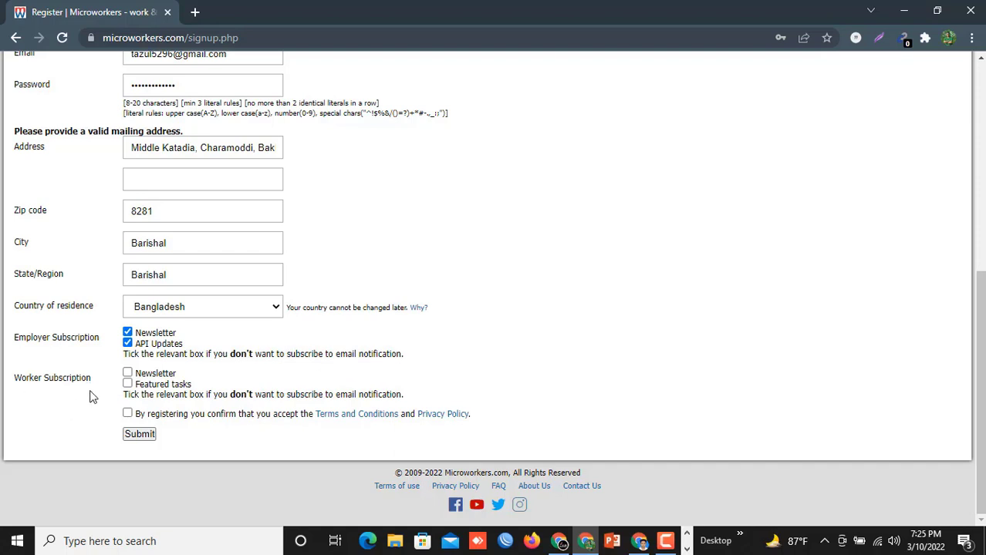
{"action": "left_click", "coordinate": [127, 374]}
{"action": "left_click", "coordinate": [128, 383]}
{"action": "scroll", "coordinate": [302, 198], "scroll_direction": "up", "scroll_amount": 5}
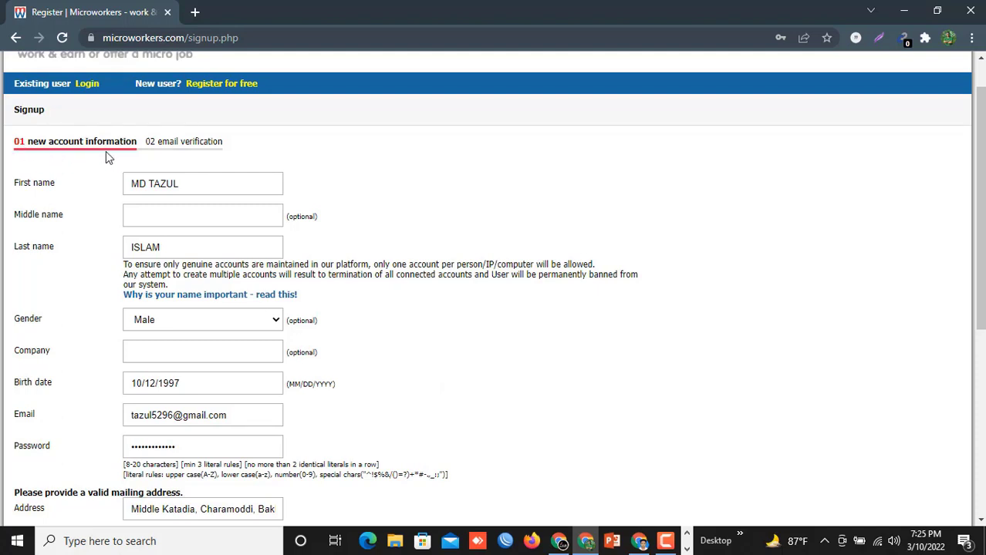
{"action": "scroll", "coordinate": [364, 257], "scroll_direction": "down", "scroll_amount": 1}
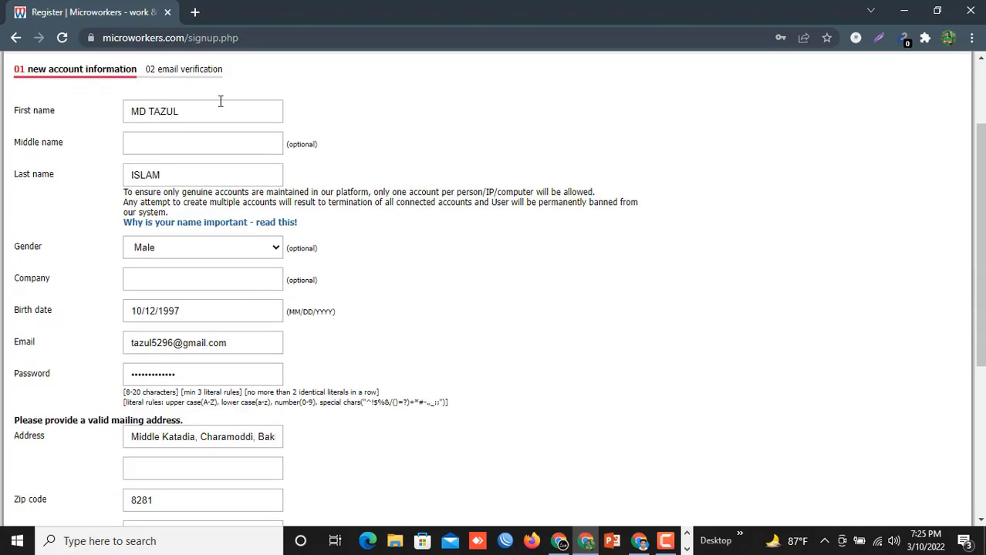
{"action": "scroll", "coordinate": [301, 251], "scroll_direction": "down", "scroll_amount": 4}
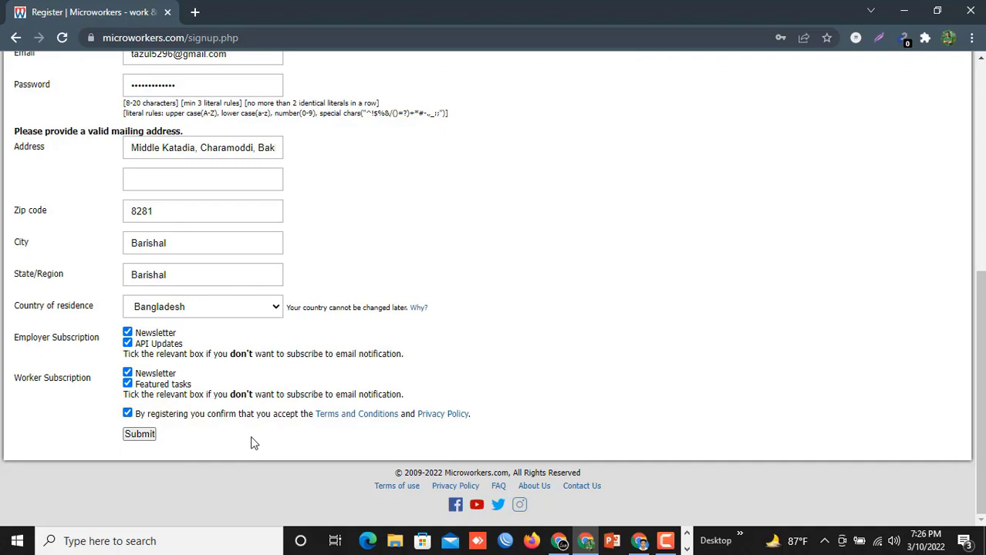
{"action": "scroll", "coordinate": [390, 276], "scroll_direction": "up", "scroll_amount": 4}
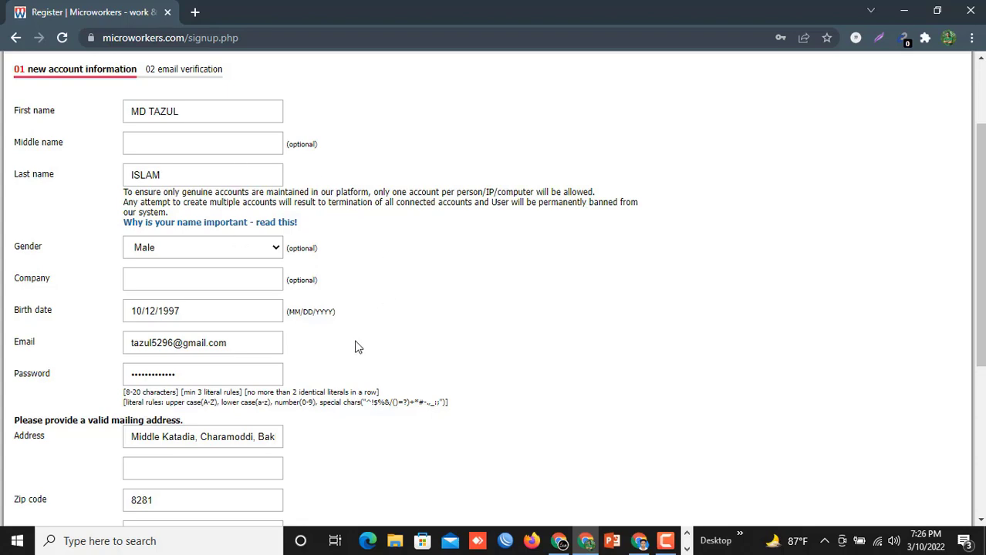
{"action": "scroll", "coordinate": [356, 346], "scroll_direction": "down", "scroll_amount": 3}
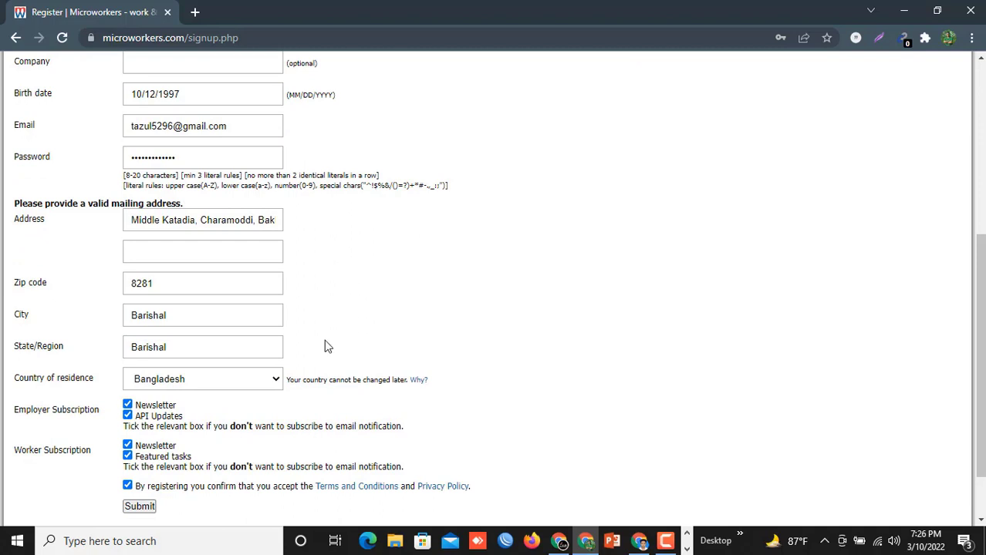
{"action": "scroll", "coordinate": [328, 347], "scroll_direction": "up", "scroll_amount": 1}
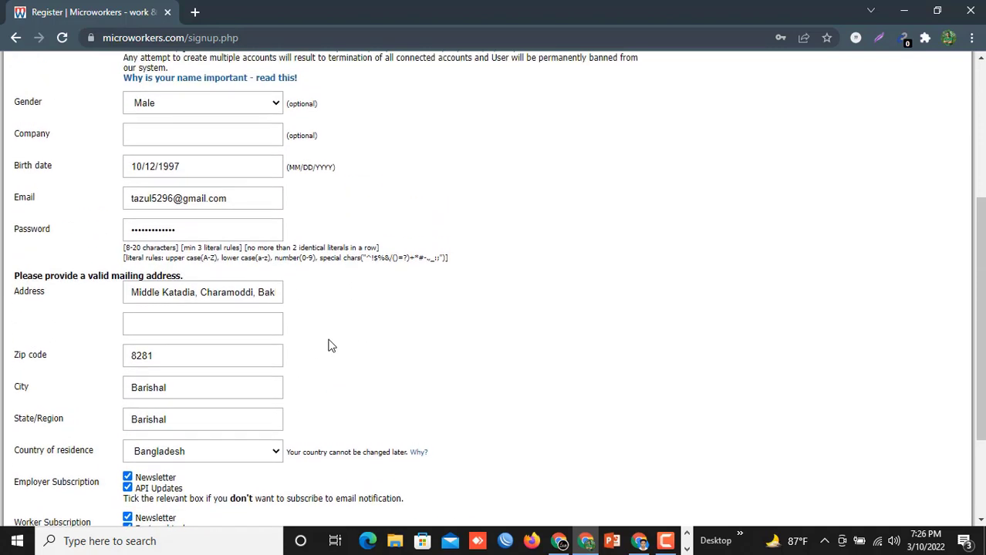
{"action": "scroll", "coordinate": [366, 351], "scroll_direction": "down", "scroll_amount": 2}
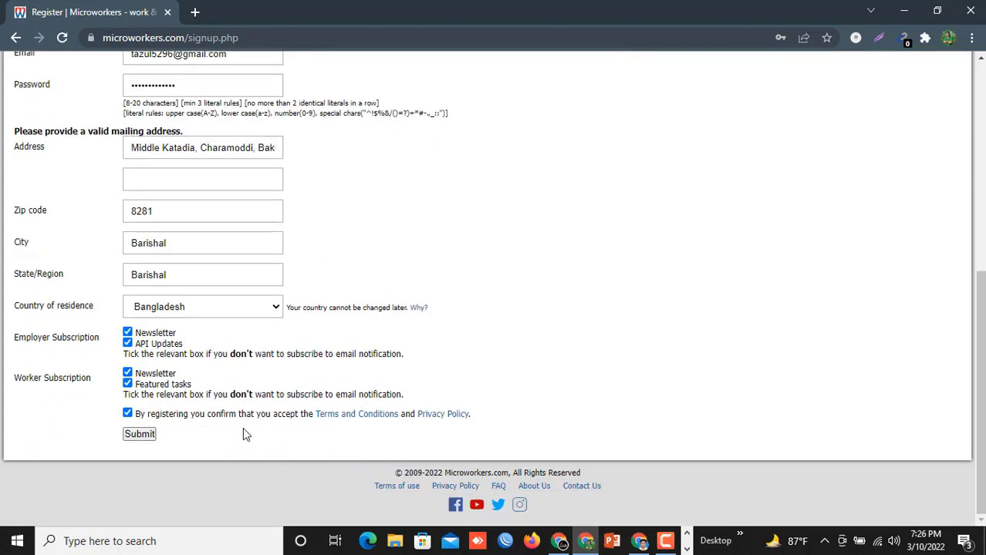
- Submit the signup form and choose Never in Chrome's save-password prompt
{"action": "left_click", "coordinate": [138, 434]}
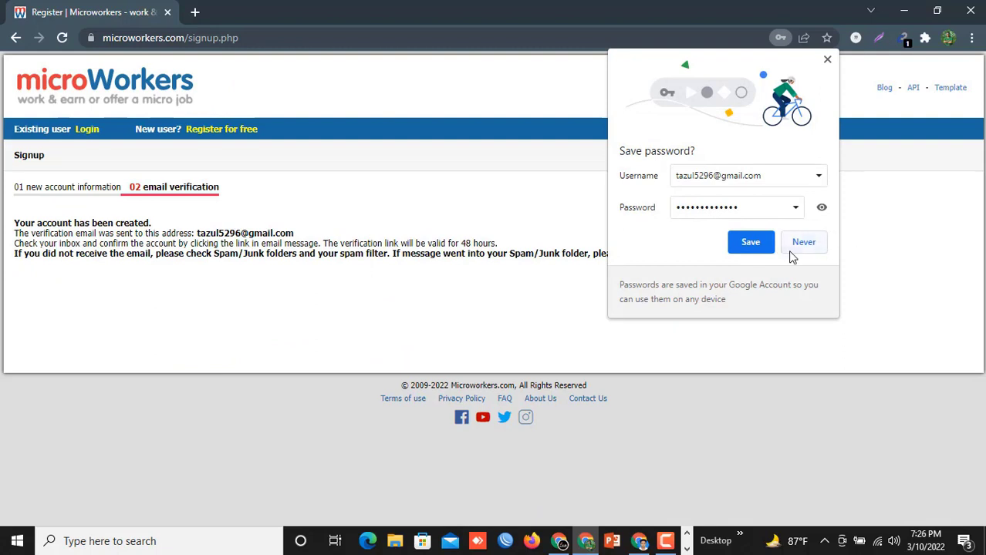
{"action": "left_click", "coordinate": [807, 243]}
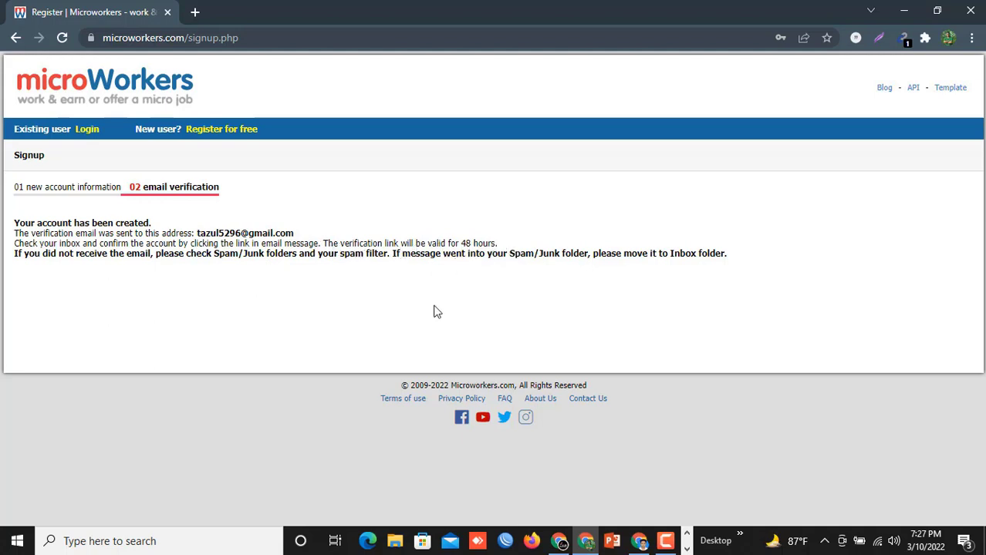
{"action": "left_click", "coordinate": [639, 542]}
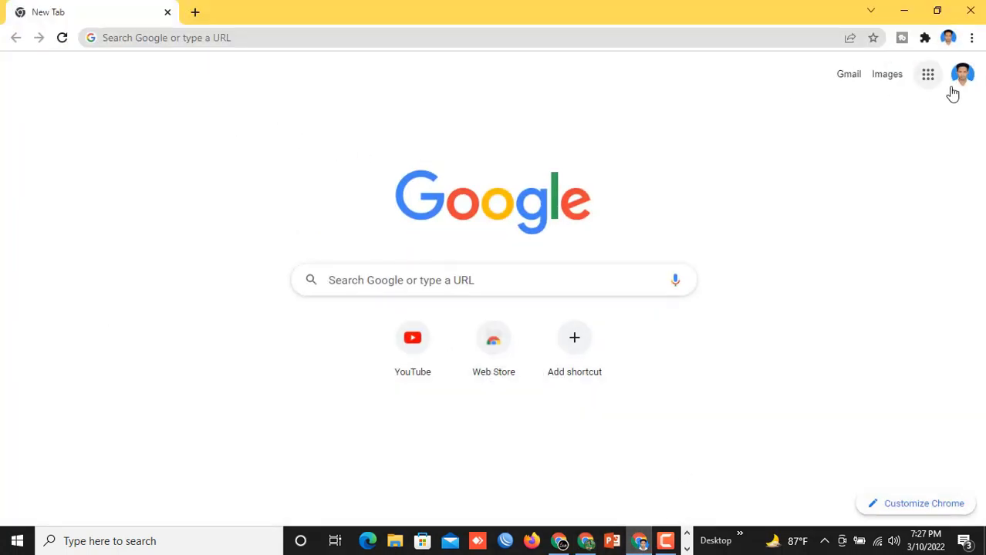
- Open Gmail from the Google apps grid in the other Chrome window
{"action": "left_click", "coordinate": [929, 81]}
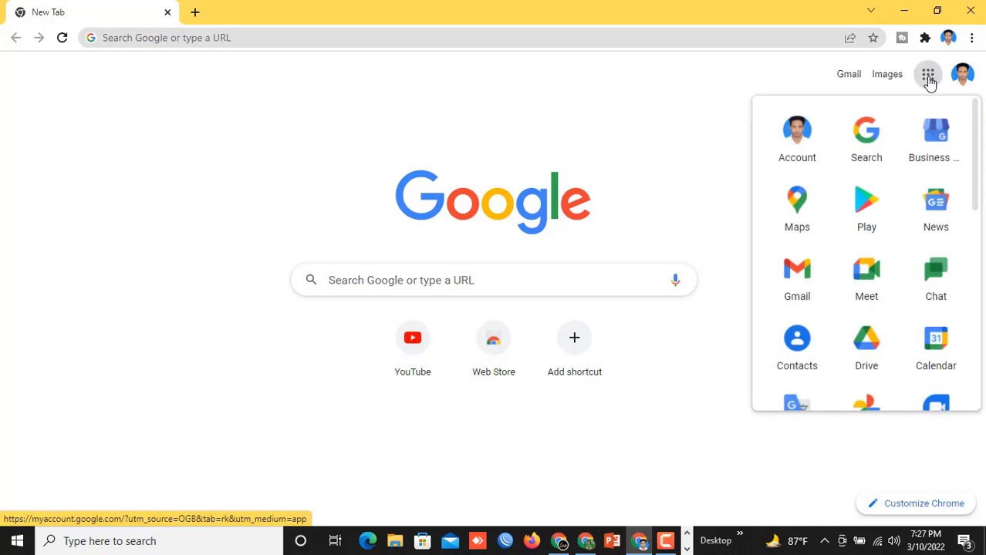
{"action": "left_click", "coordinate": [791, 282]}
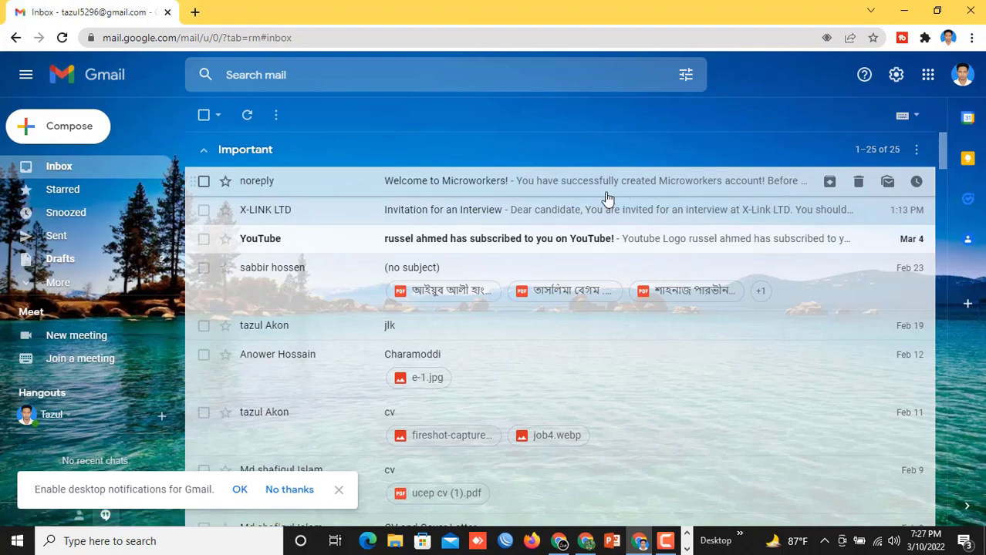
- Open the Welcome to Microworkers email and follow its account confirmation link
{"action": "left_click", "coordinate": [366, 185]}
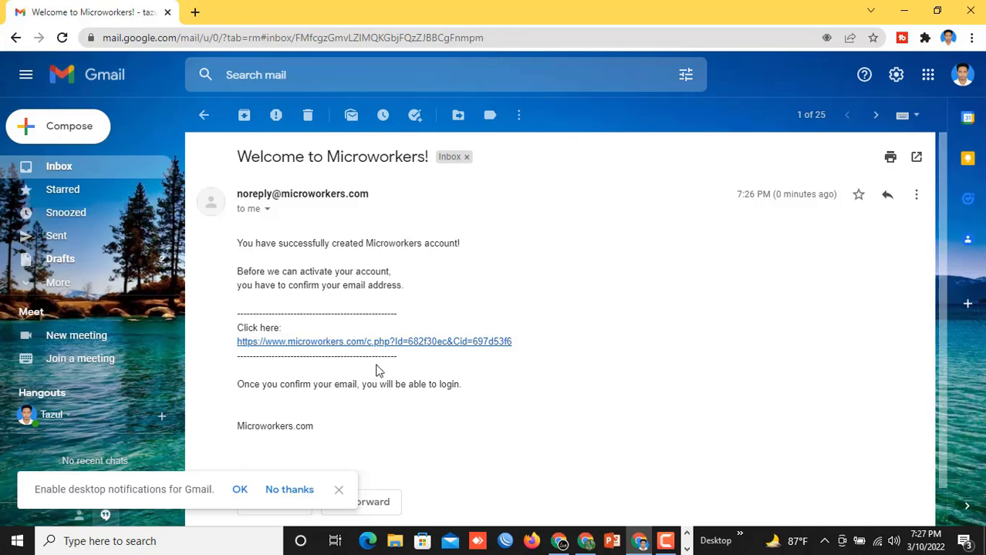
{"action": "left_click", "coordinate": [339, 490]}
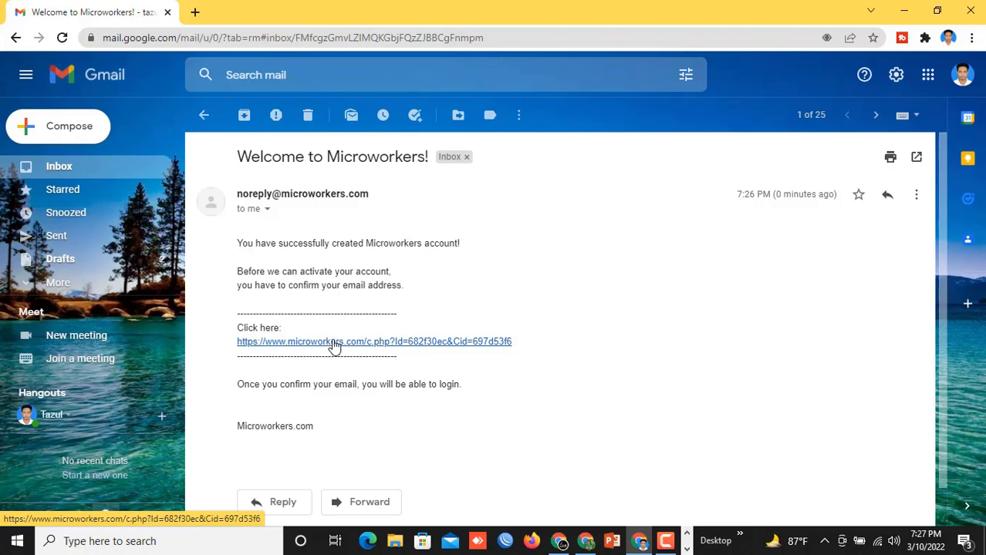
{"action": "left_click", "coordinate": [331, 343]}
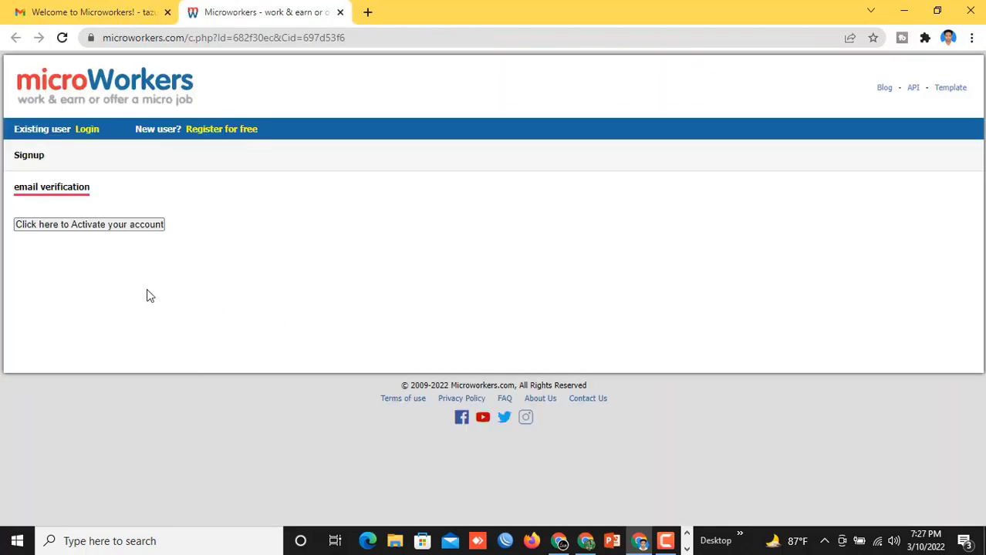